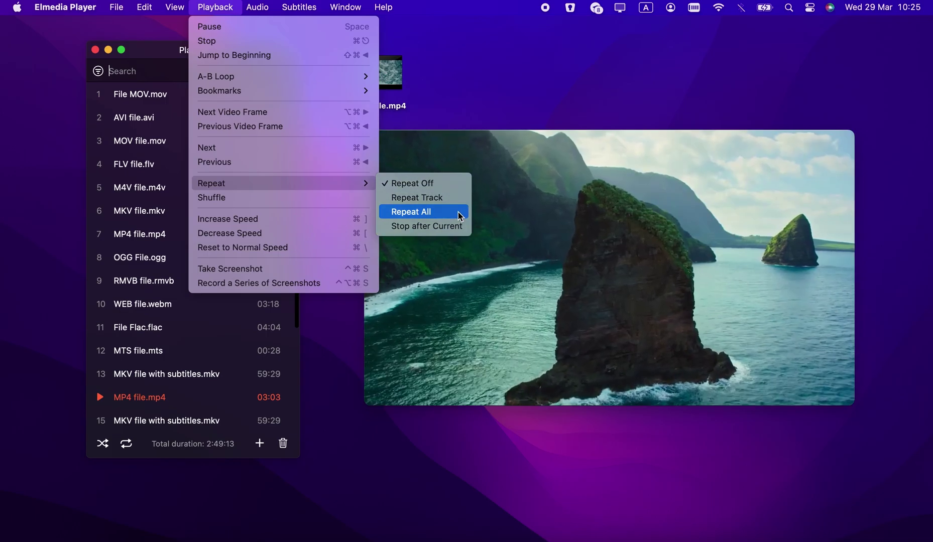
Turn on Repeat All for the playlist, then switch playlist repeat off again.
click(458, 212)
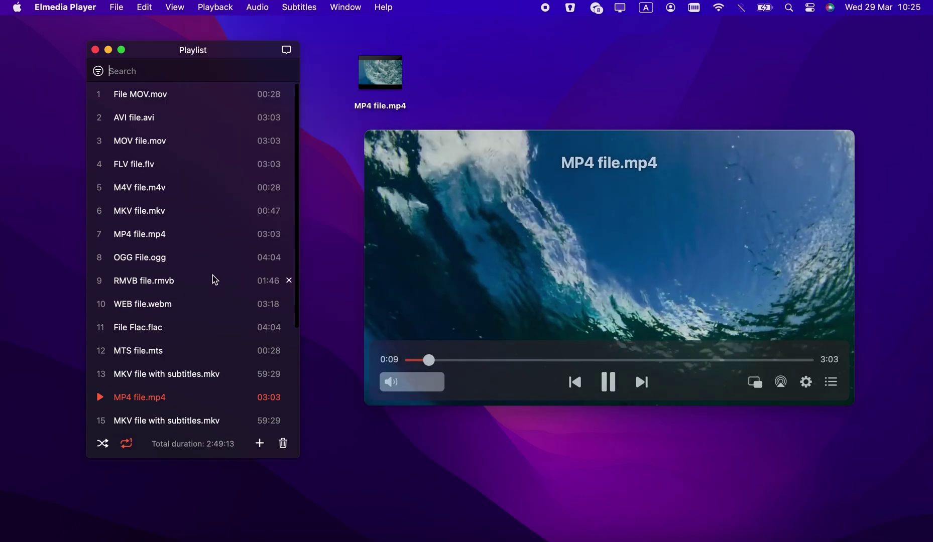
click(129, 445)
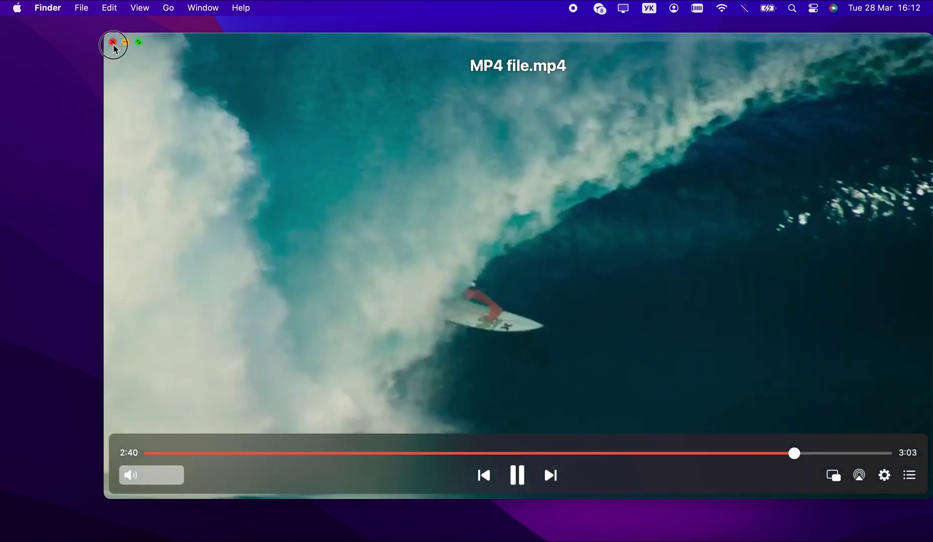
Close the video window and bring up the Open option for MP4 file.mp4 on the desktop.
click(113, 42)
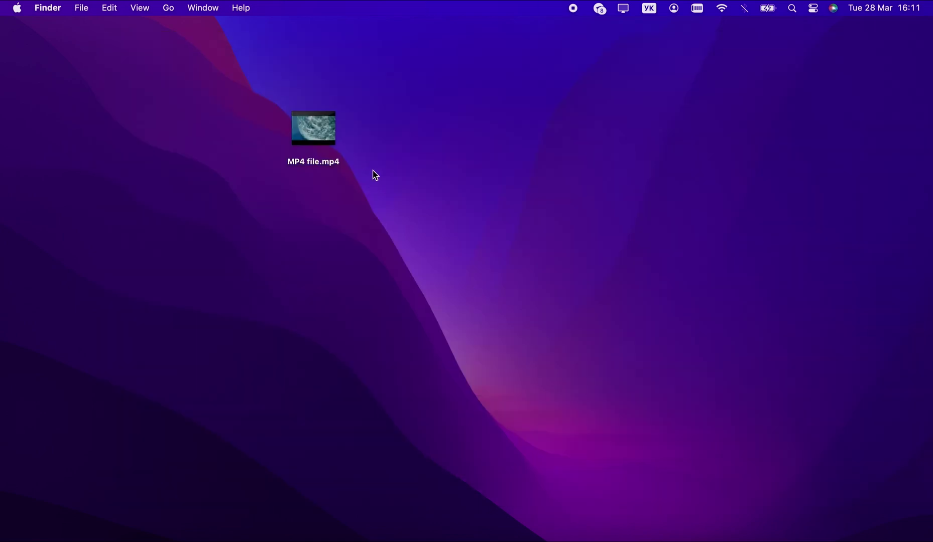
right_click(327, 141)
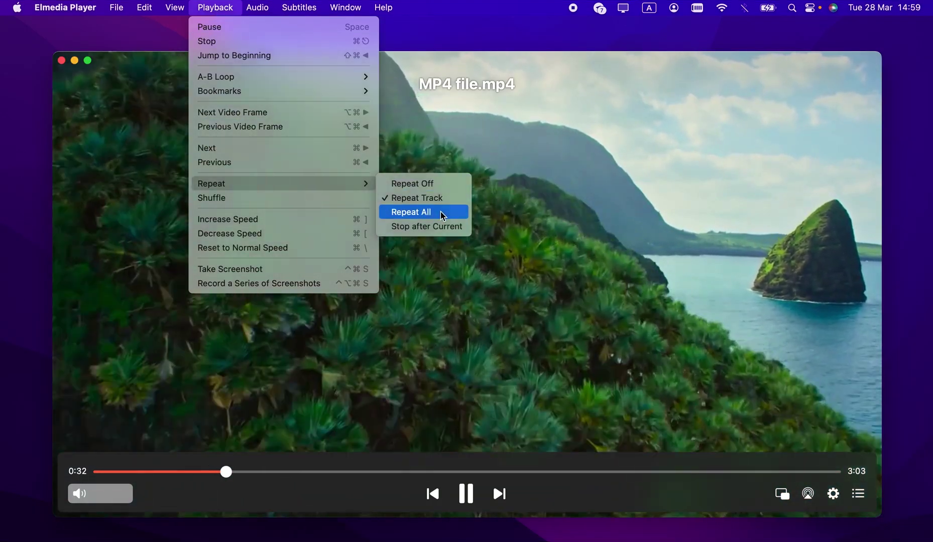
Set Repeat Track for the current video and set A-B loop points at 0:12 and 0:17.
click(452, 198)
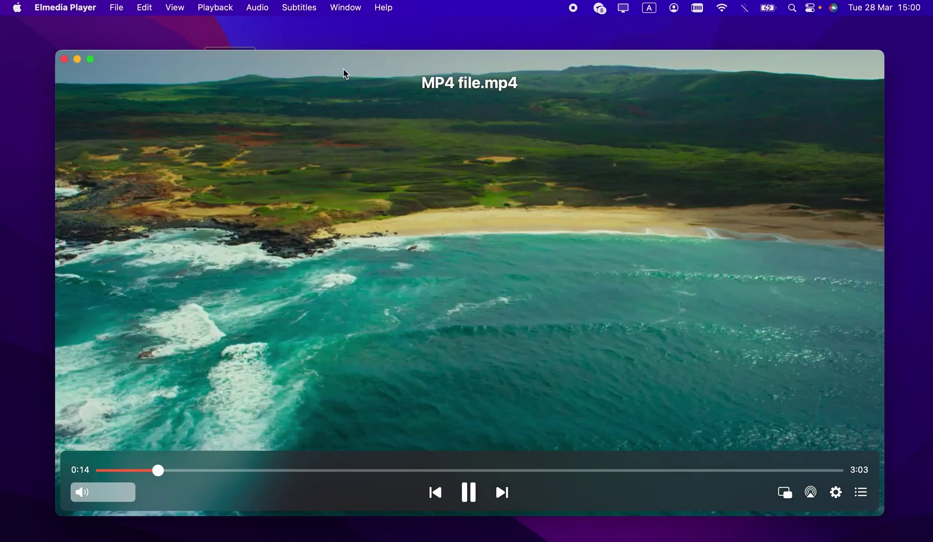
click(257, 8)
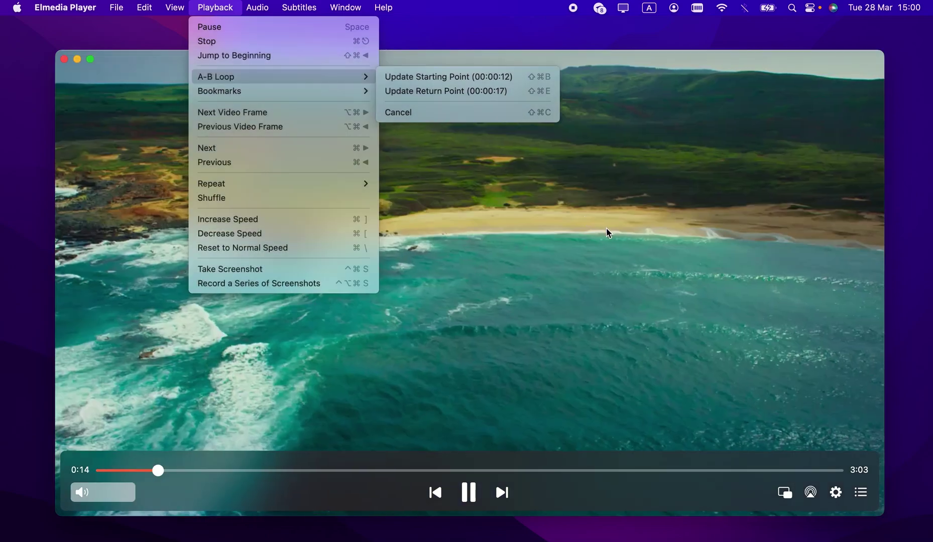
click(622, 237)
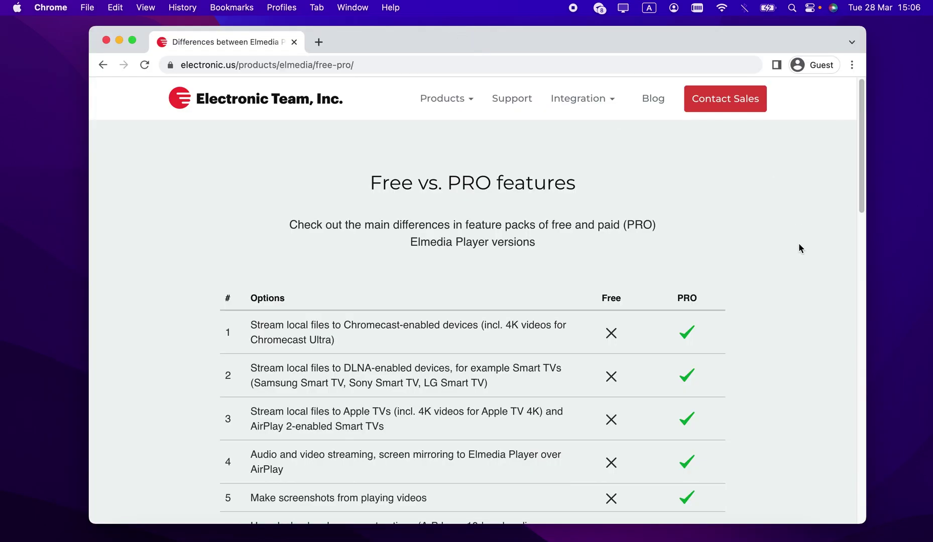
scroll(800, 245, down, 1)
scroll(800, 245, down, 1)
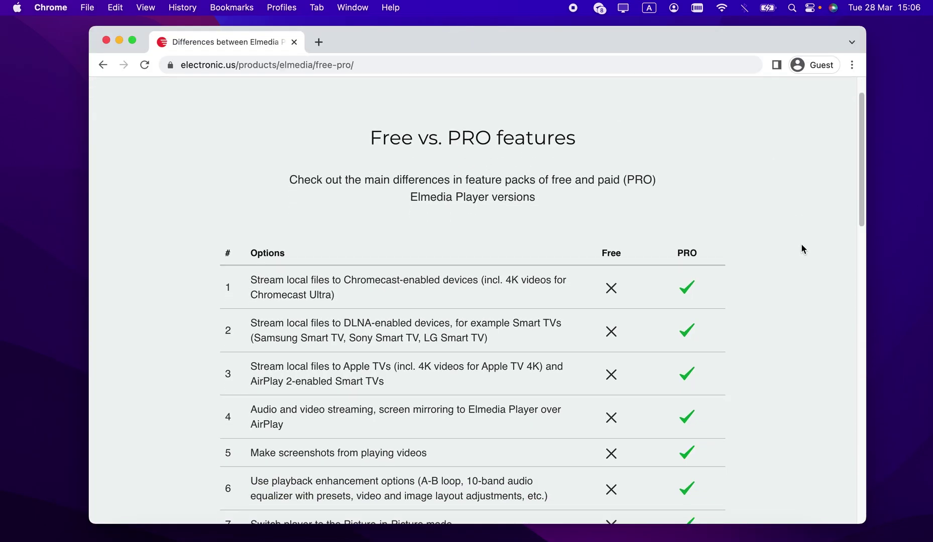
scroll(802, 244, down, 3)
scroll(801, 249, down, 5)
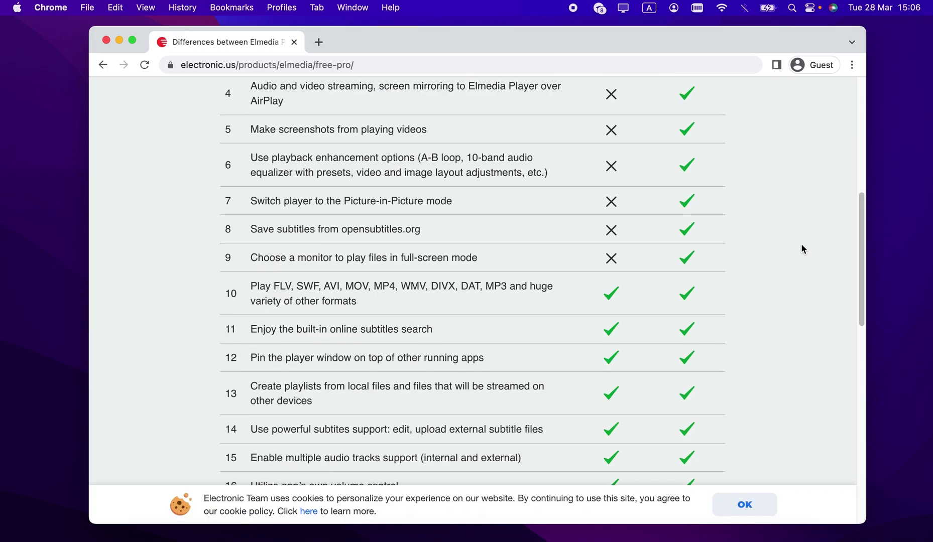
Dismiss the cookie banner on the Elmedia Free vs. PRO comparison page.
click(760, 517)
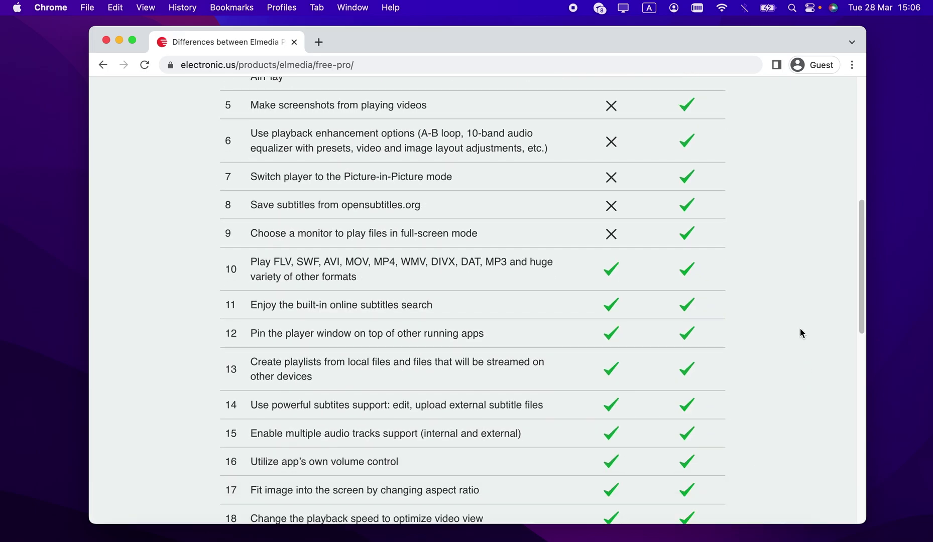
scroll(800, 333, up, 5)
scroll(800, 332, up, 3)
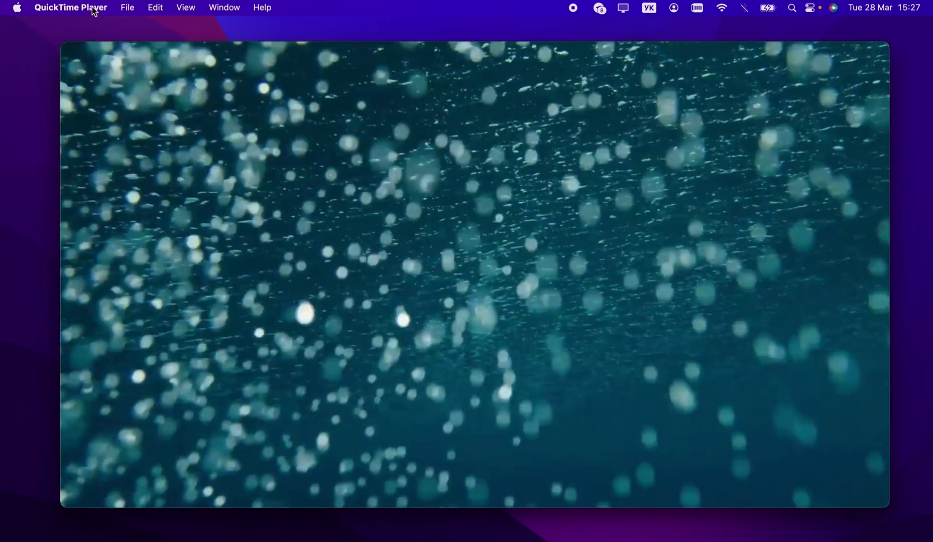
View QuickTime Player's version (10.5) in its About window, then close it.
click(94, 9)
click(93, 27)
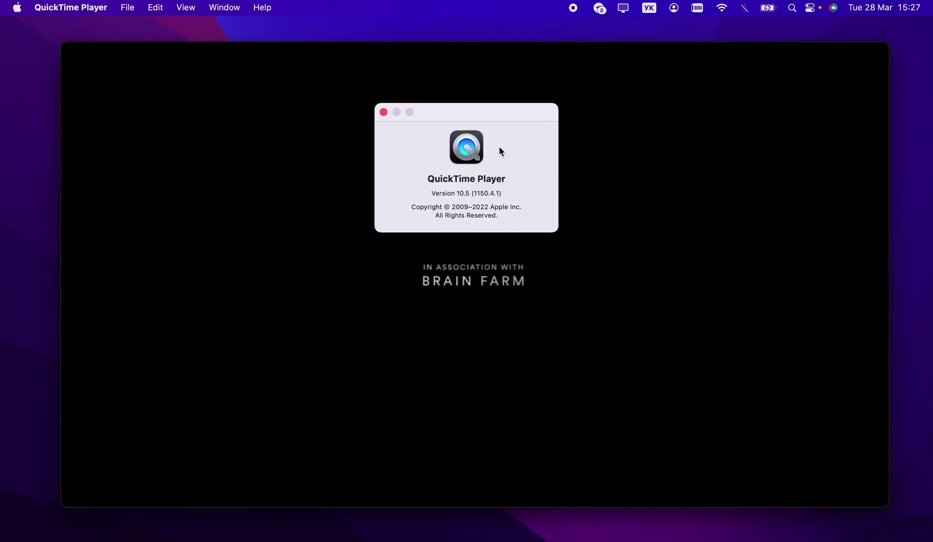
click(383, 112)
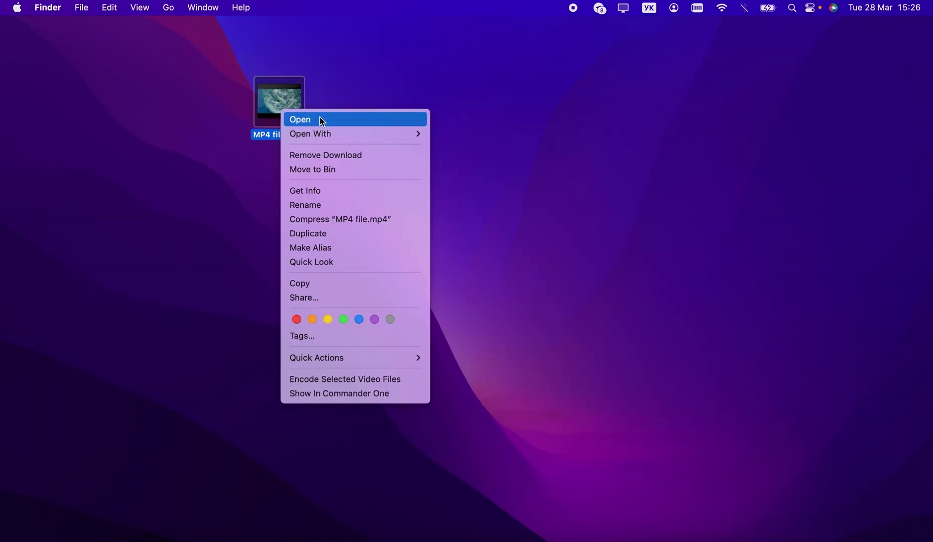
Open MP4 file.mp4 in QuickTime Player and turn on View > Loop.
click(494, 253)
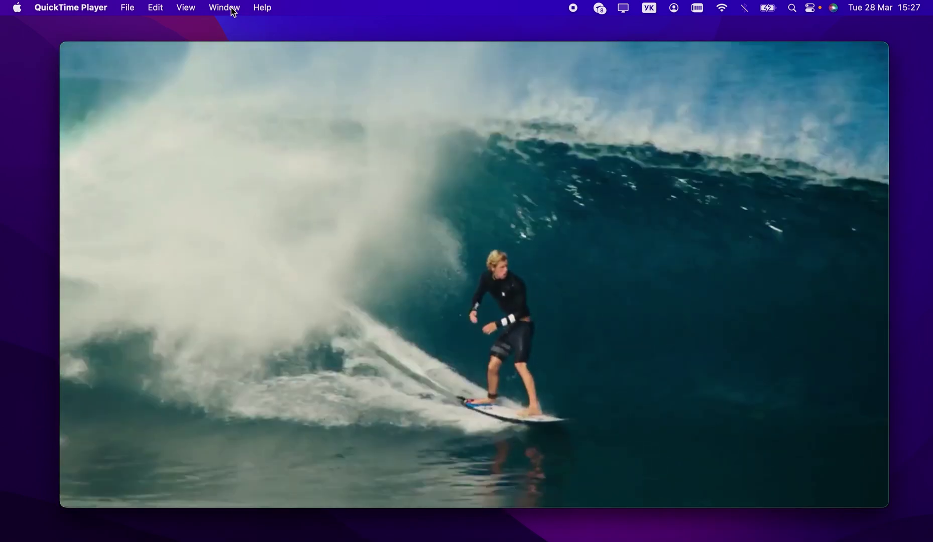
click(185, 7)
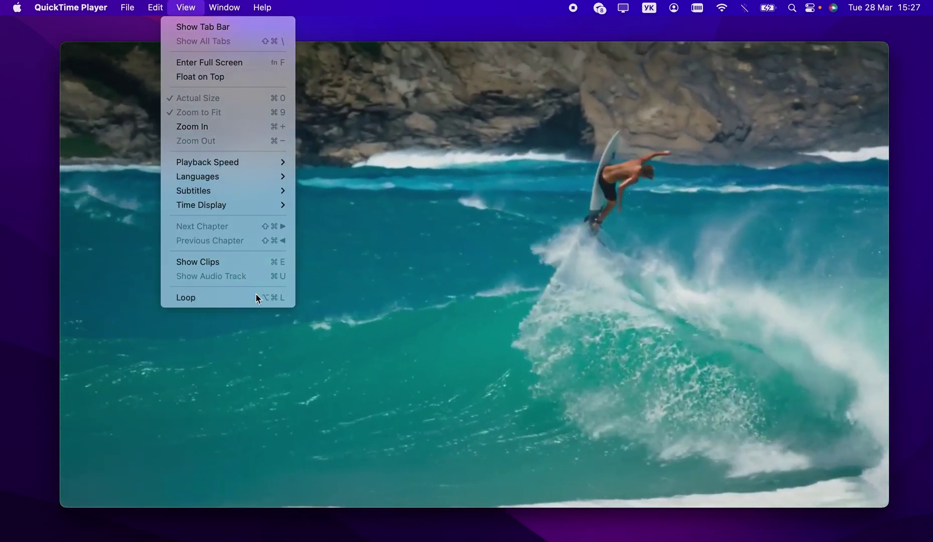
click(256, 296)
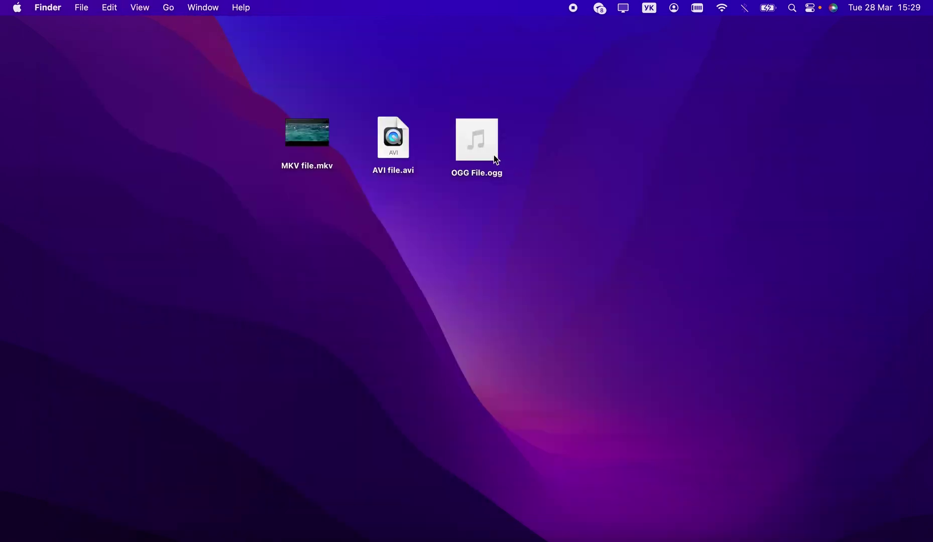
Try opening OGG File.ogg in QuickTime Player and dismiss the incompatibility error.
right_click(493, 158)
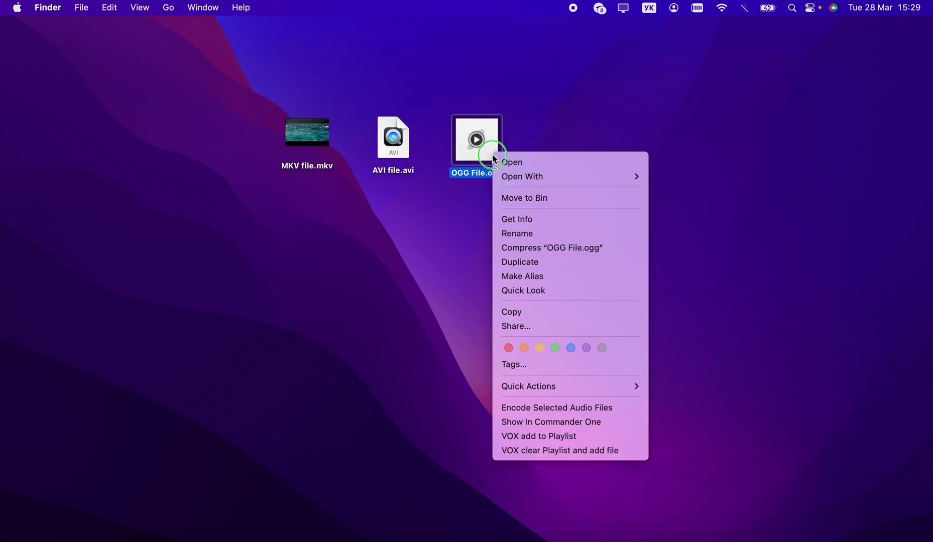
mouse_move(523, 176)
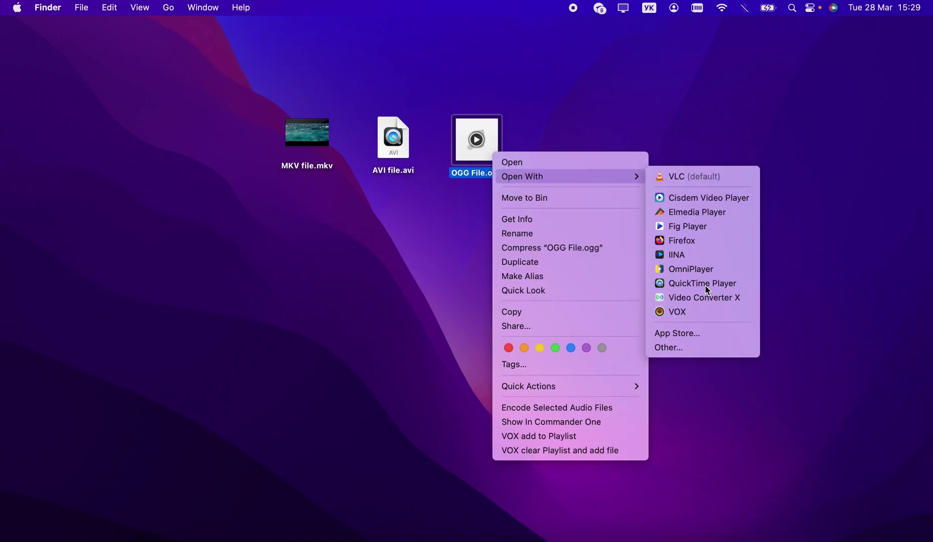
click(705, 284)
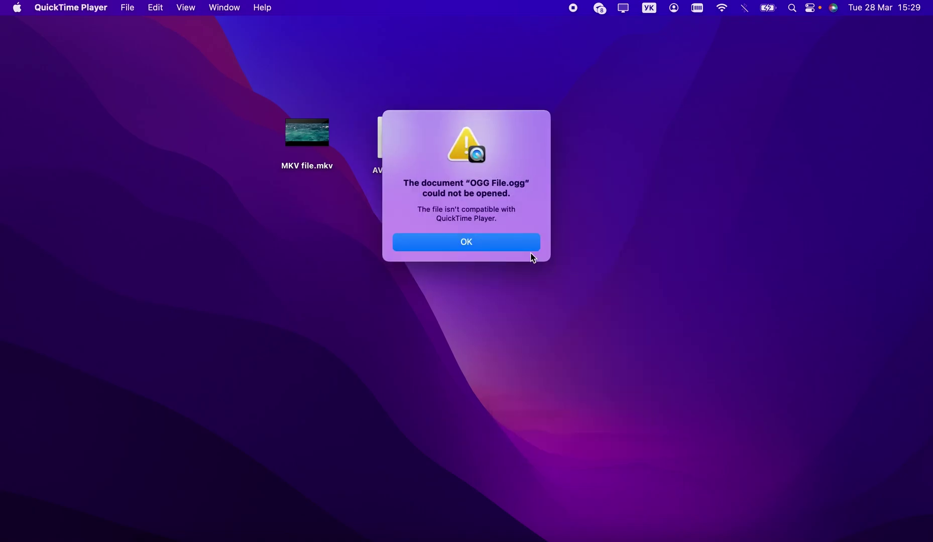
click(523, 249)
Try opening AVI file.avi in QuickTime Player and dismiss the incompatibility error.
right_click(400, 160)
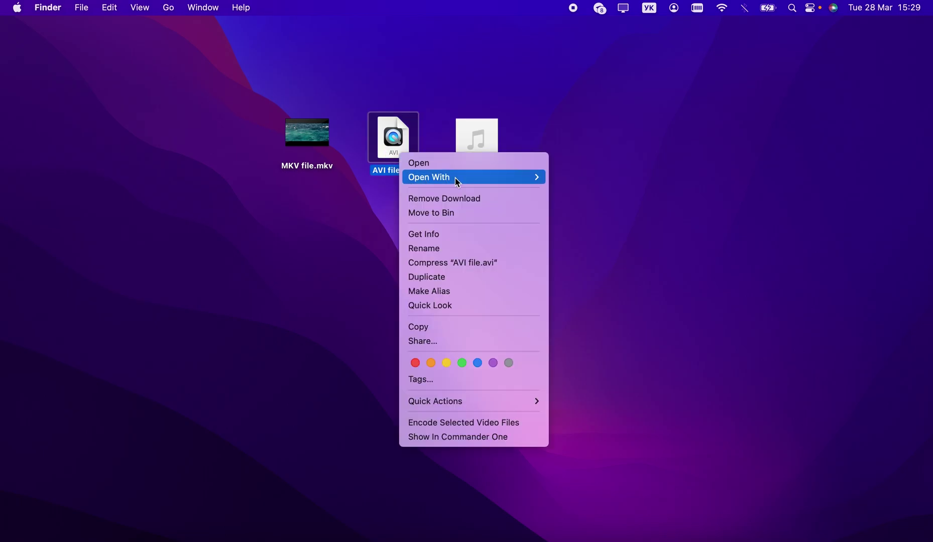
click(606, 178)
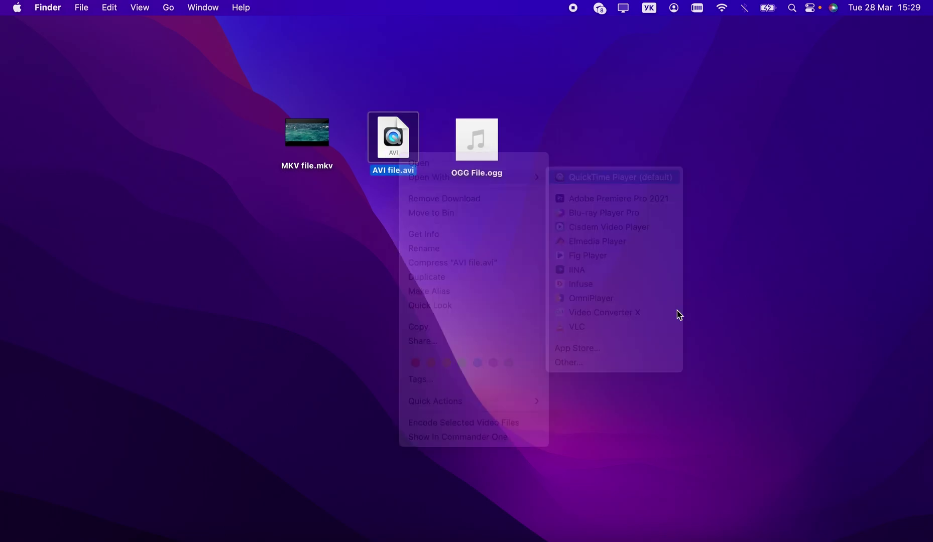
click(492, 247)
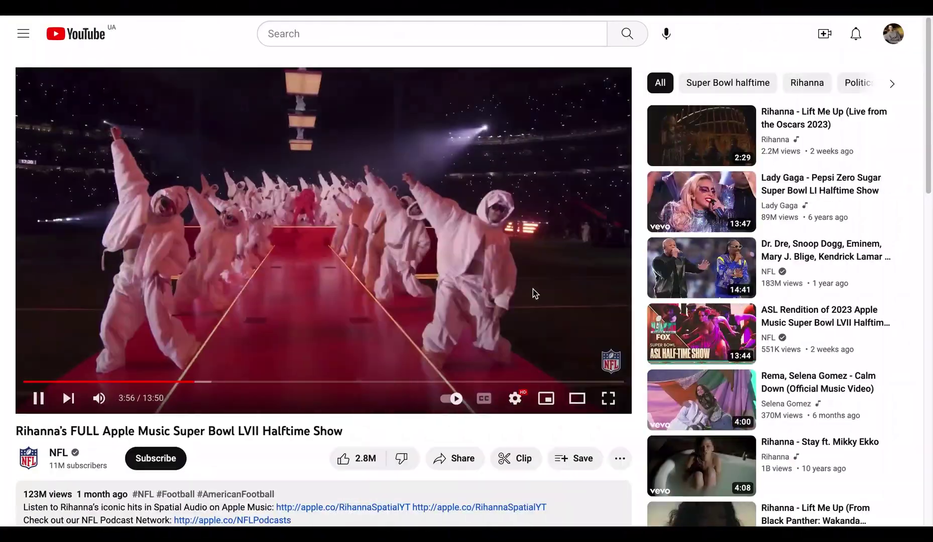
Enable Loop in the Rihanna halftime video's right-click menu and confirm it's checked.
right_click(533, 291)
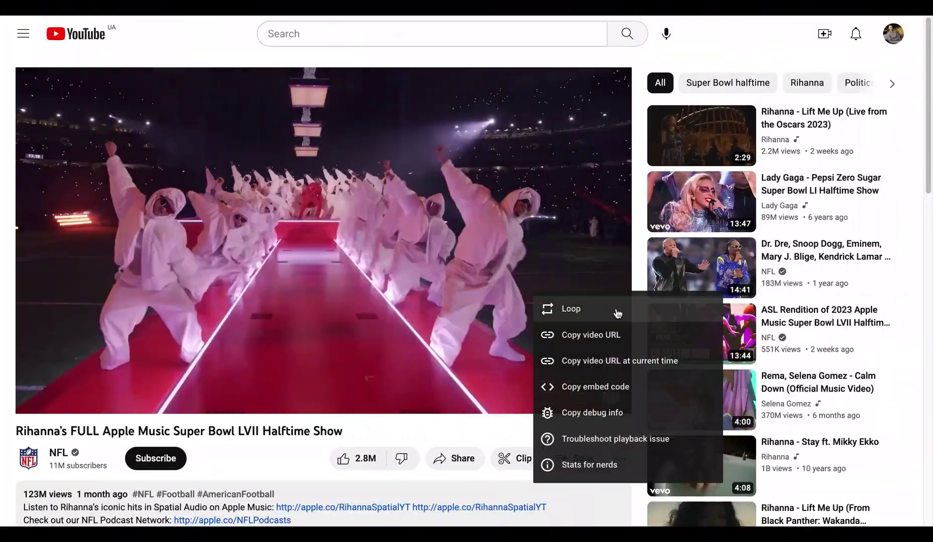
click(617, 314)
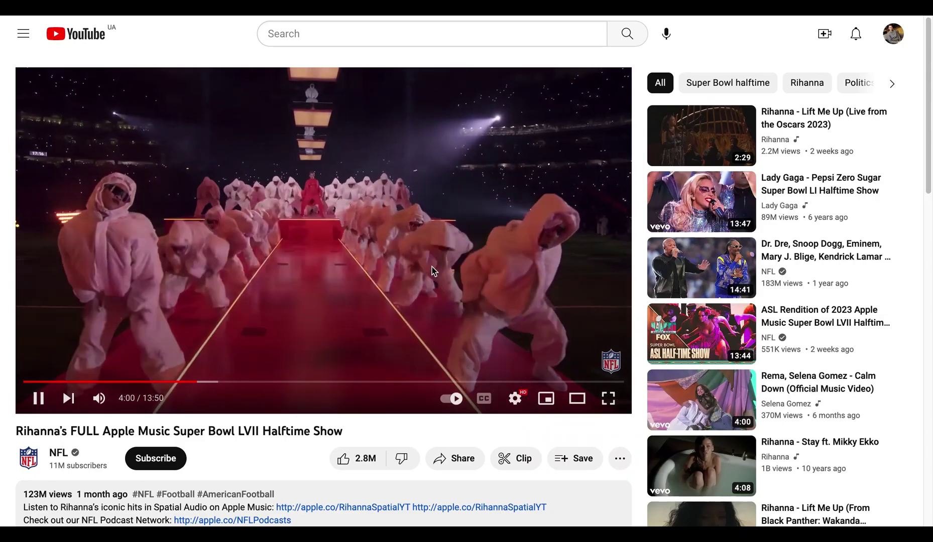
right_click(496, 278)
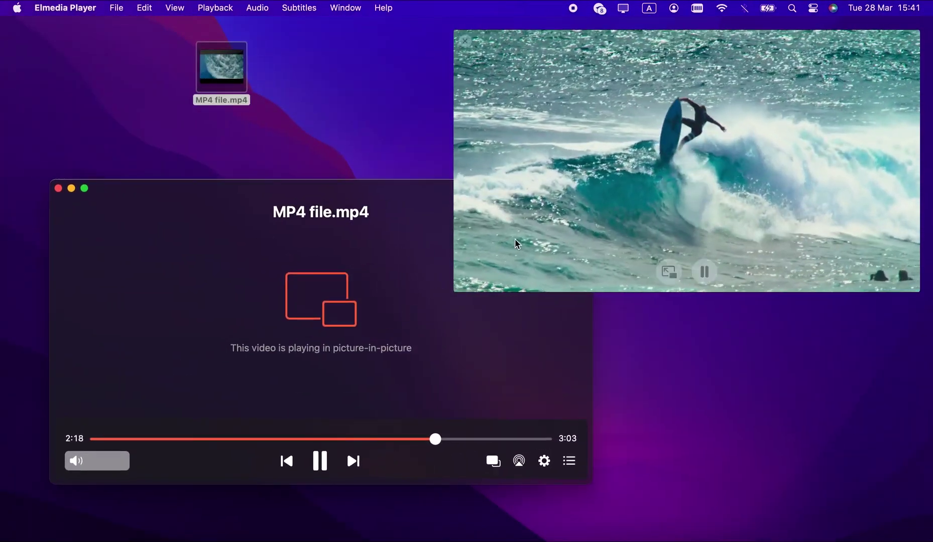
Focus the floating MP4 video and return it to Elmedia Player's main window.
click(514, 243)
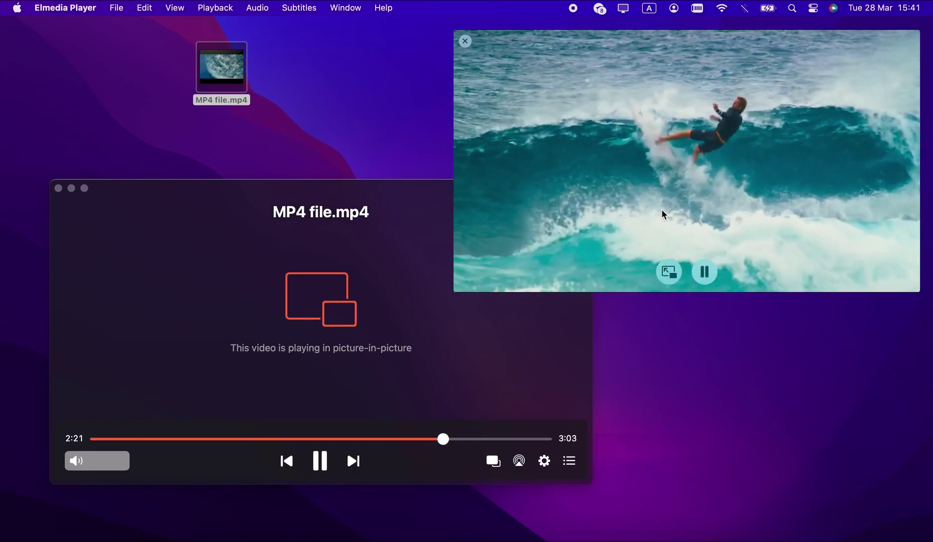
click(669, 272)
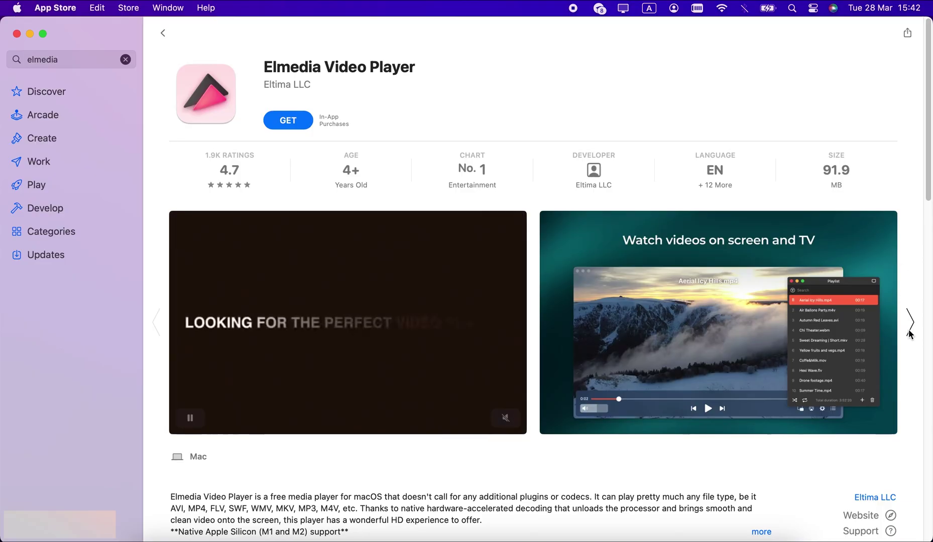
Page through four Elmedia Video Player screenshots, then start getting the app.
click(909, 335)
click(910, 322)
click(910, 321)
click(909, 332)
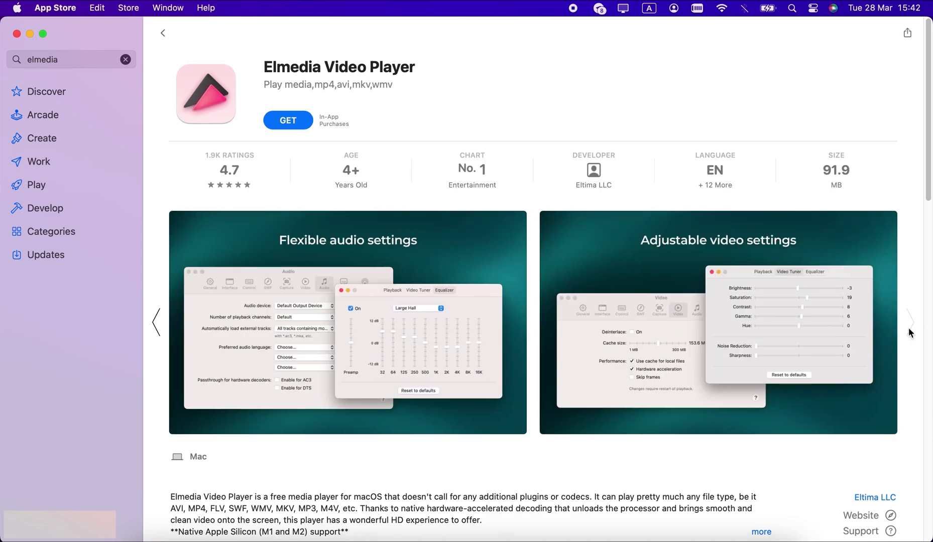
click(299, 125)
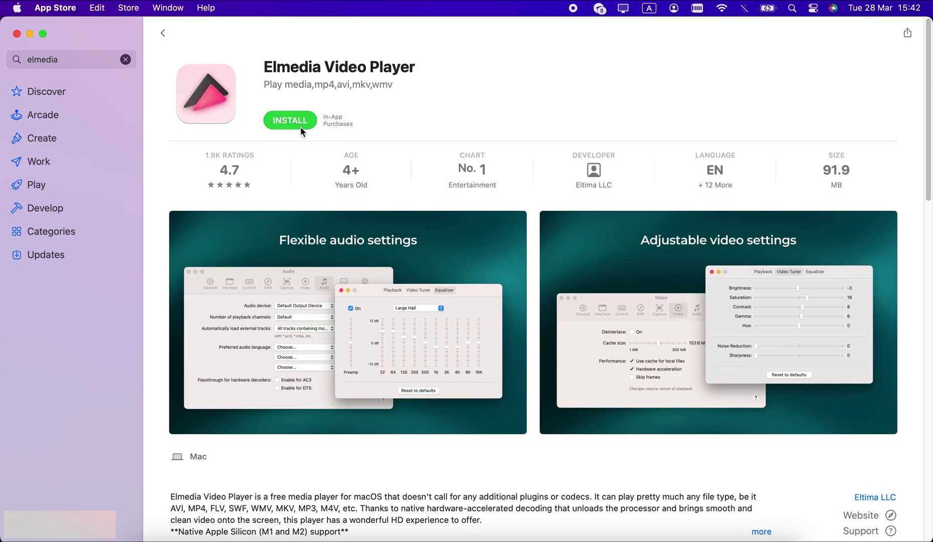